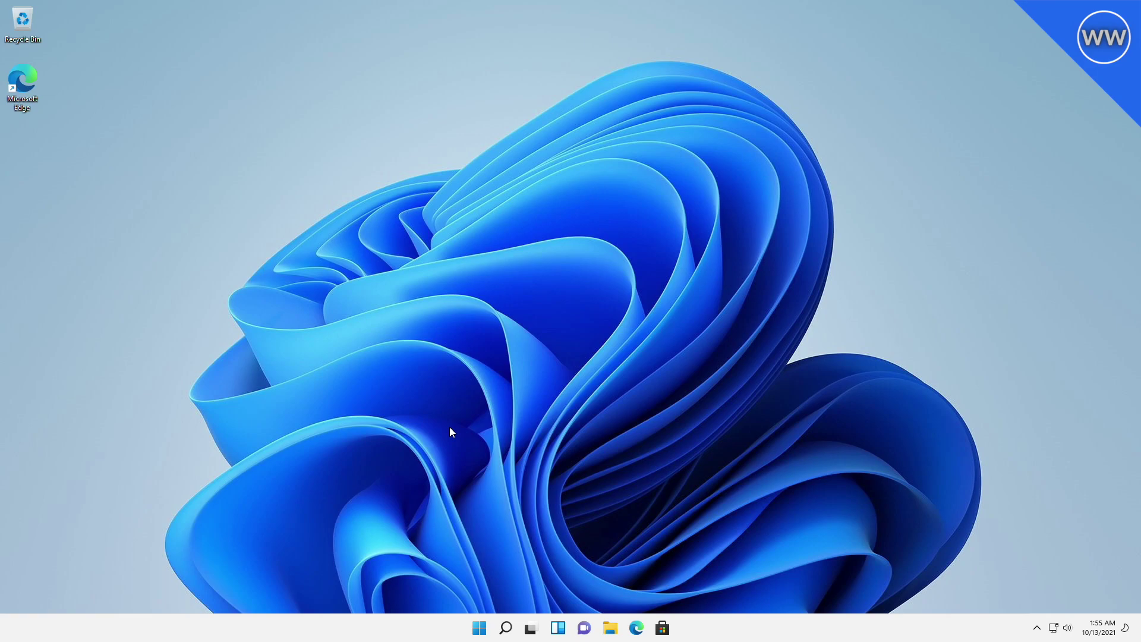
Refresh the desktop and open Start to search for winver.
right_click(442, 197)
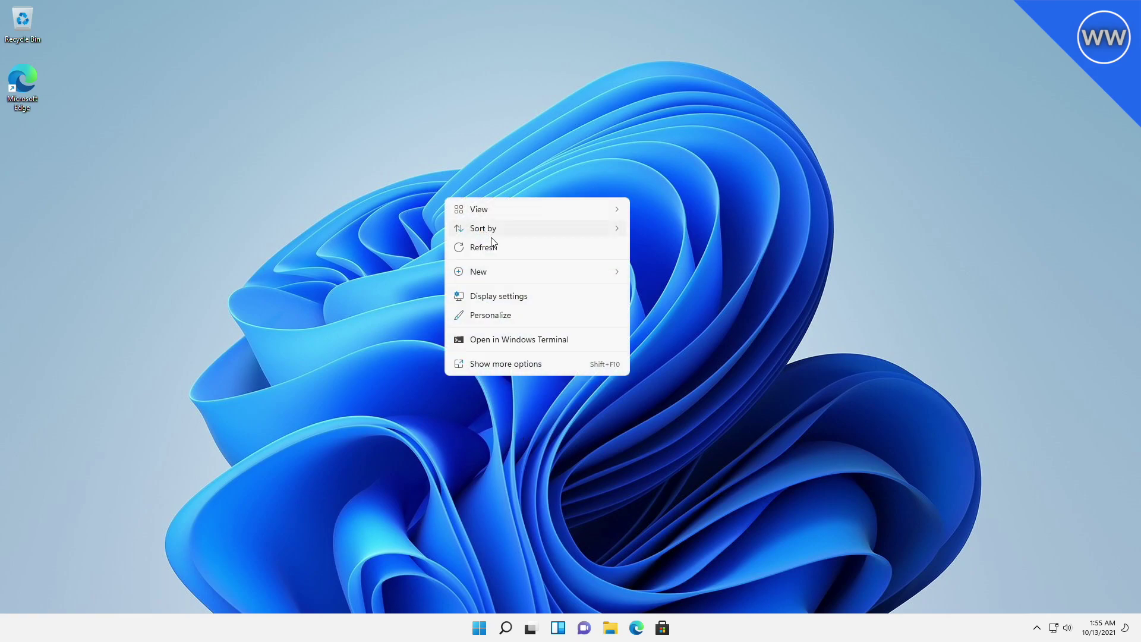
click(526, 252)
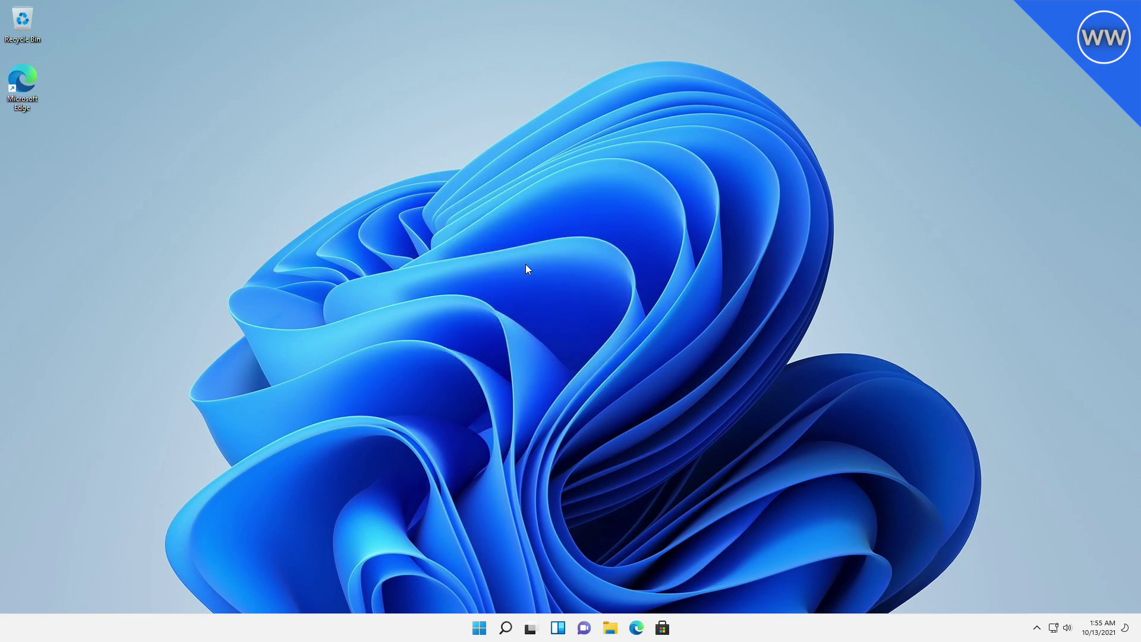
key(super)
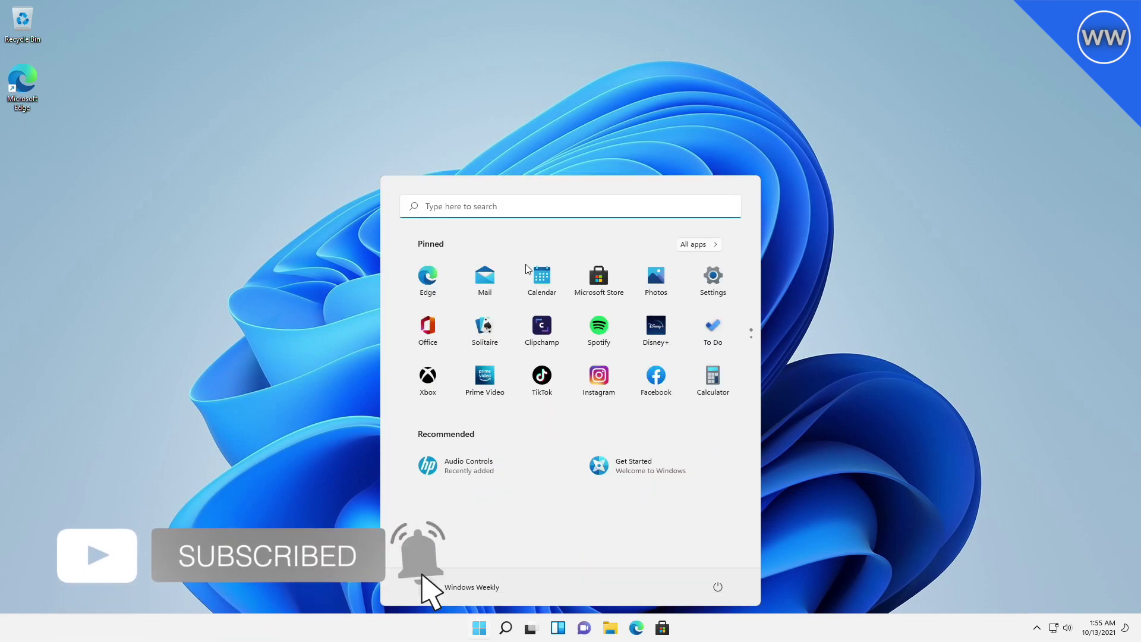
text(winver)
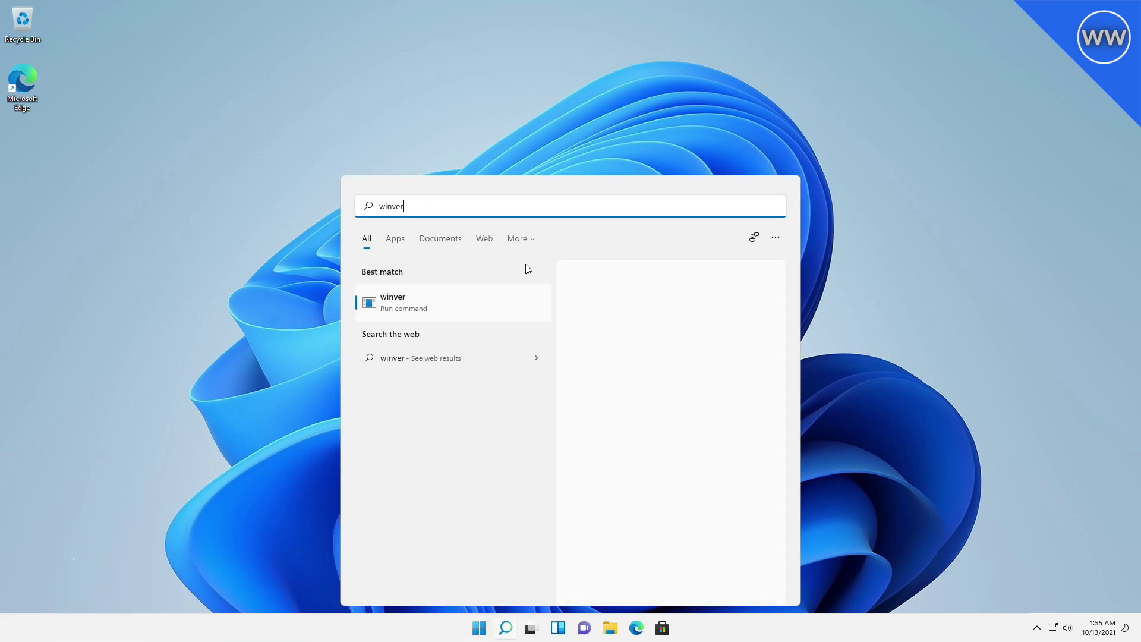
Run winver to show About Windows: Version 21H2, OS Build 22000.258.
key(Return)
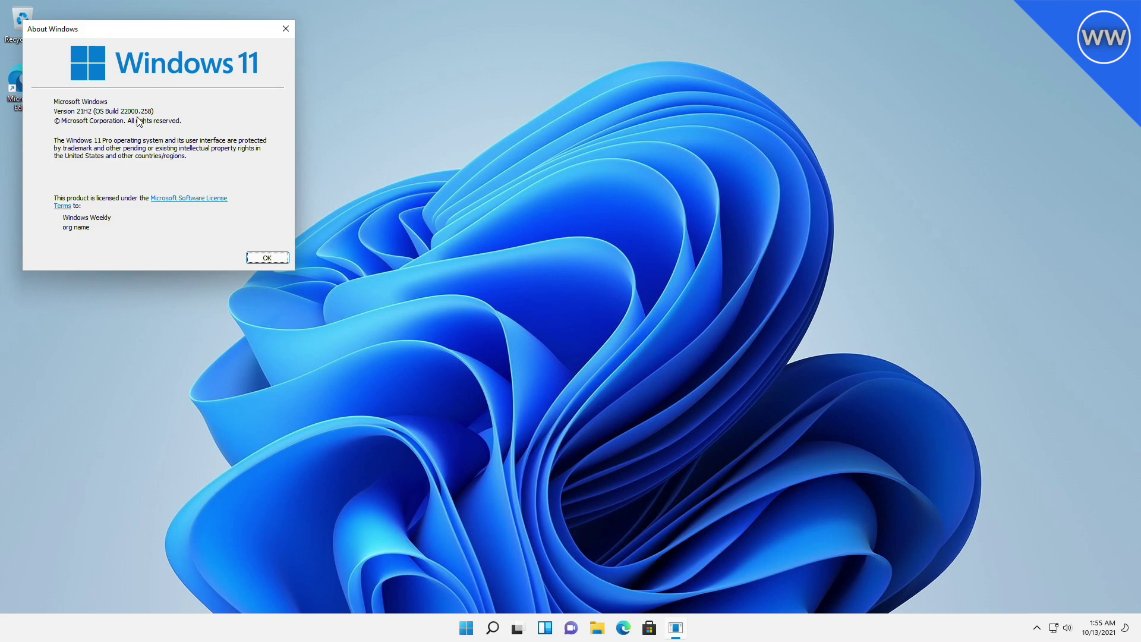